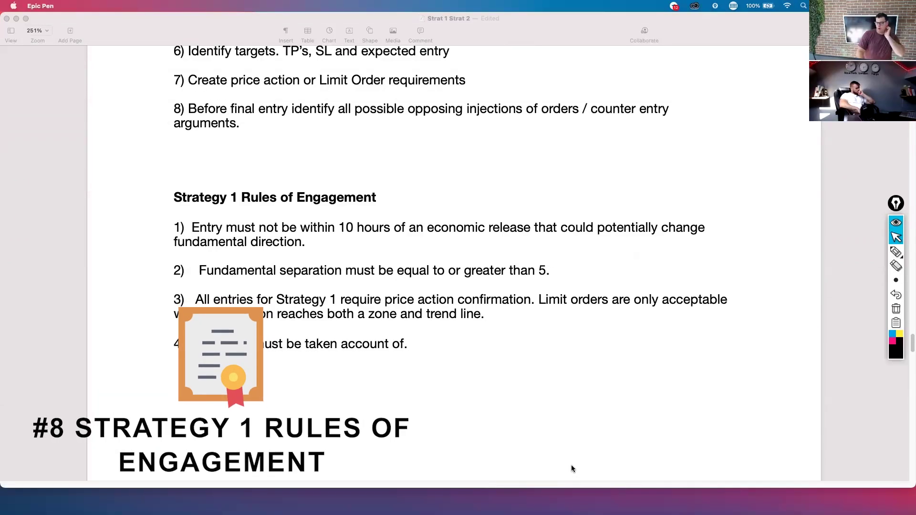
pyautogui.scroll(1, 571, 468)
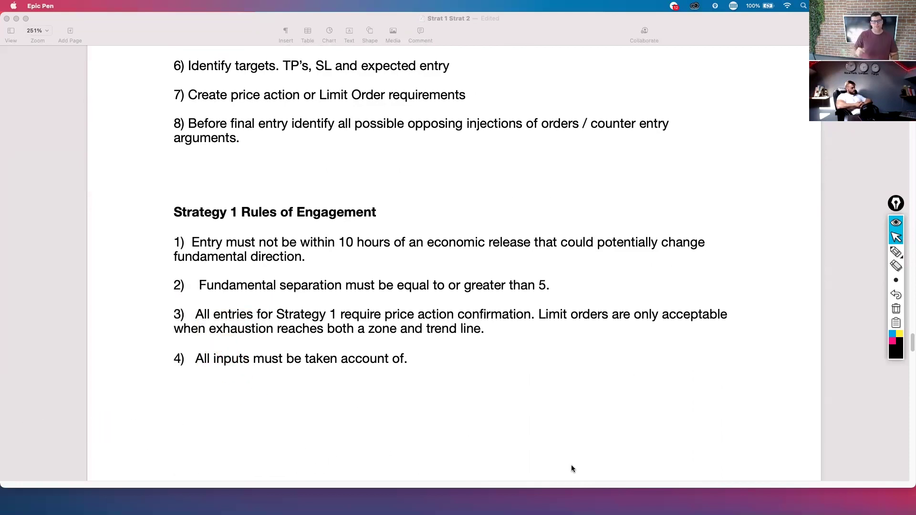
pyautogui.scroll(-2, 572, 469)
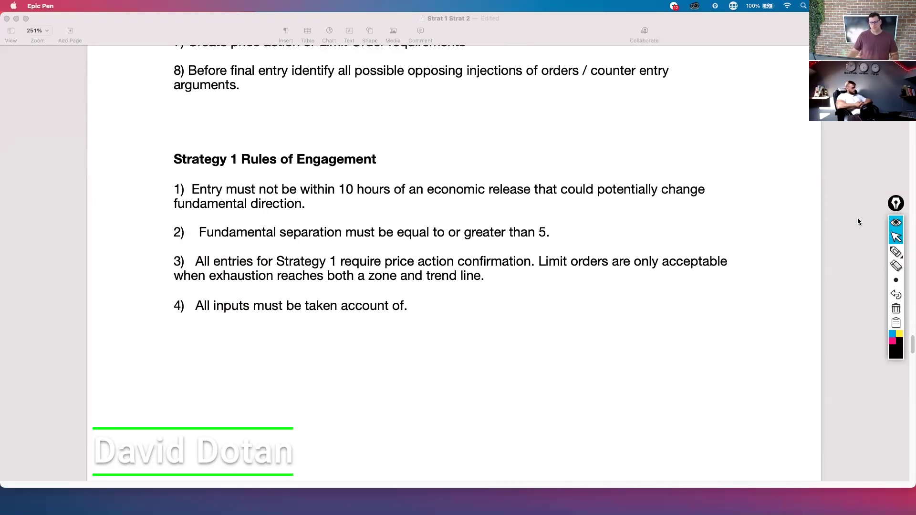
# Step: Switch to the Epic Pen pen and handwrite CAD / USD below rule 4
pyautogui.click(896, 252)
pyautogui.moveTo(207, 363); pyautogui.dragTo(208, 377)
pyautogui.moveTo(218, 365)
pyautogui.mouseDown()
pyautogui.moveTo(217, 378)
pyautogui.moveTo(239, 377)
pyautogui.mouseUp()
pyautogui.moveTo(311, 353); pyautogui.dragTo(291, 387)
pyautogui.moveTo(369, 365); pyautogui.dragTo(388, 364)
pyautogui.moveTo(406, 362)
pyautogui.mouseDown()
pyautogui.moveTo(395, 376)
pyautogui.moveTo(419, 374)
pyautogui.mouseUp()
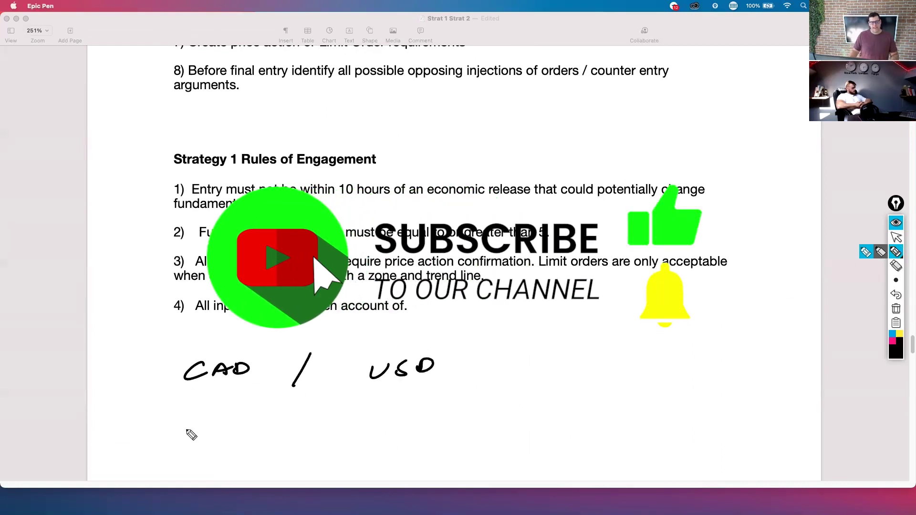
# Step: Write the scores +6 under CAD and +1 under USD
pyautogui.moveTo(189, 416)
pyautogui.mouseDown()
pyautogui.moveTo(186, 431)
pyautogui.moveTo(207, 422)
pyautogui.mouseUp()
pyautogui.moveTo(218, 415); pyautogui.dragTo(207, 426)
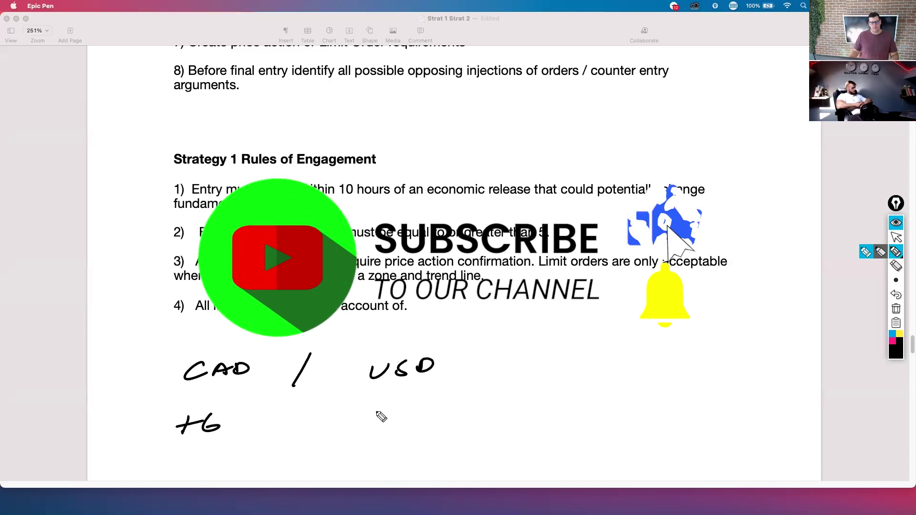
pyautogui.moveTo(361, 421); pyautogui.dragTo(382, 417)
pyautogui.moveTo(372, 411)
pyautogui.mouseDown()
pyautogui.moveTo(371, 426)
pyautogui.moveTo(399, 424)
pyautogui.mouseUp()
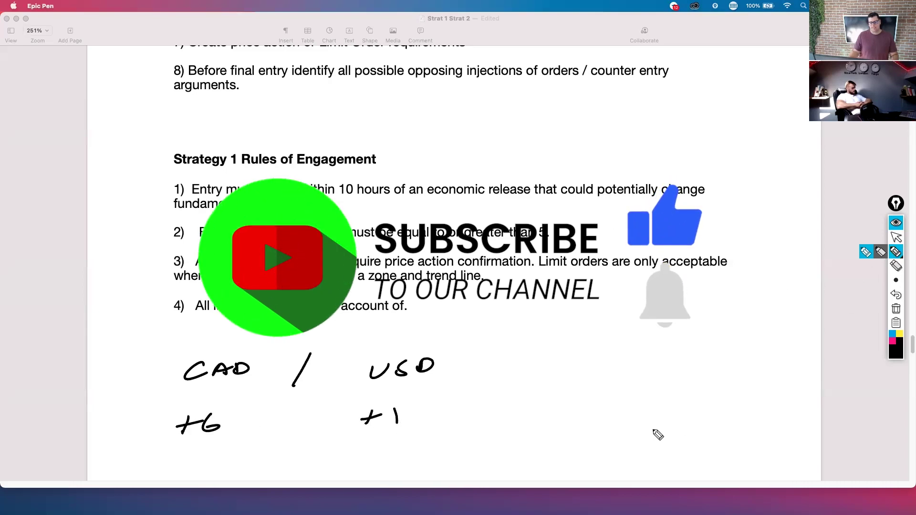
# Step: Write the separation sum 6 − 1 = 5 to the right
pyautogui.moveTo(493, 399); pyautogui.dragTo(552, 362)
pyautogui.moveTo(634, 372)
pyautogui.mouseDown()
pyautogui.moveTo(617, 386)
pyautogui.moveTo(682, 379)
pyautogui.mouseUp()
pyautogui.moveTo(714, 368); pyautogui.dragTo(710, 387)
pyautogui.moveTo(777, 375); pyautogui.dragTo(795, 374)
pyautogui.moveTo(777, 387)
pyautogui.mouseDown()
pyautogui.moveTo(796, 385)
pyautogui.moveTo(784, 391)
pyautogui.mouseUp()
pyautogui.moveTo(789, 369); pyautogui.dragTo(802, 369)
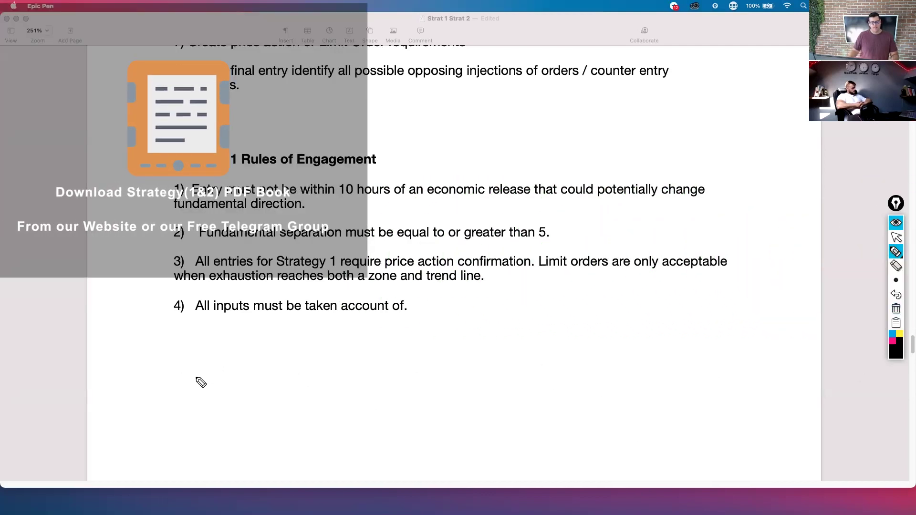
# Step: Write +4 and −1 below rule 4 and sketch a rising trend line at right
pyautogui.moveTo(196, 367); pyautogui.dragTo(228, 362)
pyautogui.moveTo(206, 355); pyautogui.dragTo(203, 382)
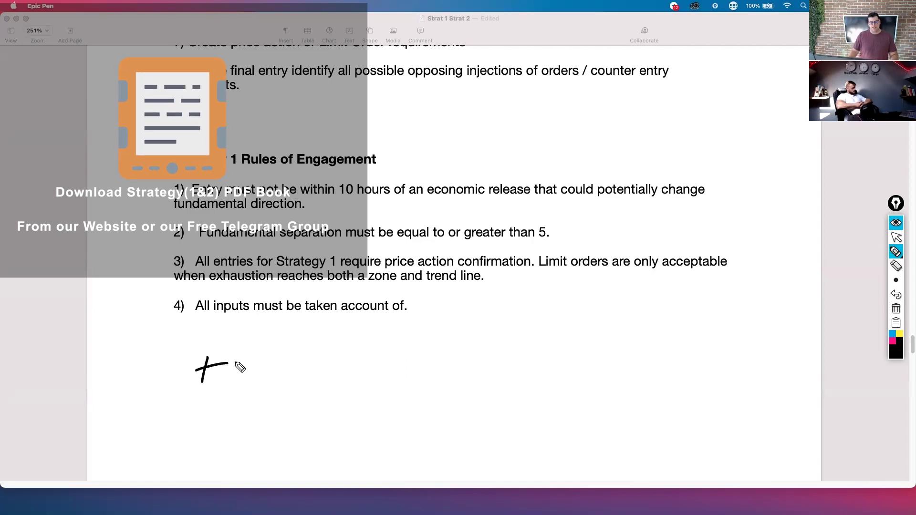
pyautogui.moveTo(241, 353); pyautogui.dragTo(258, 362)
pyautogui.moveTo(256, 353); pyautogui.dragTo(251, 383)
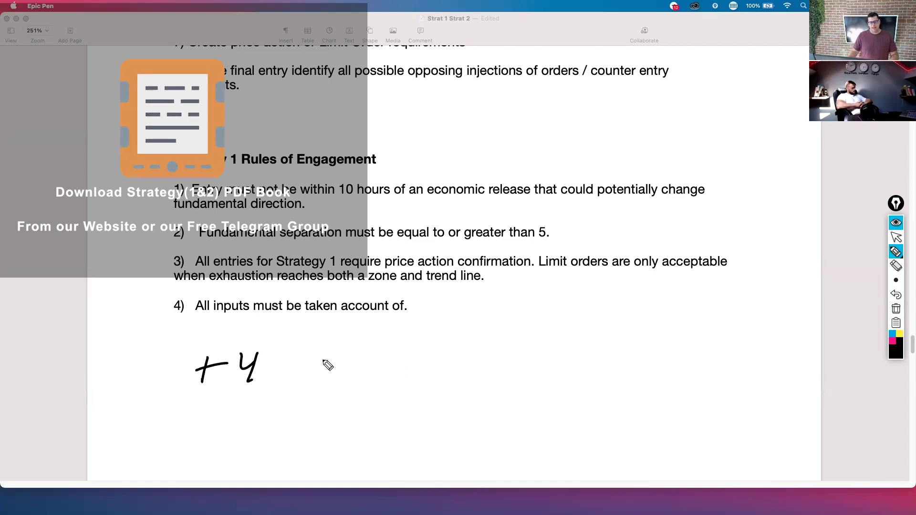
pyautogui.moveTo(343, 360); pyautogui.dragTo(386, 355)
pyautogui.moveTo(392, 343); pyautogui.dragTo(391, 370)
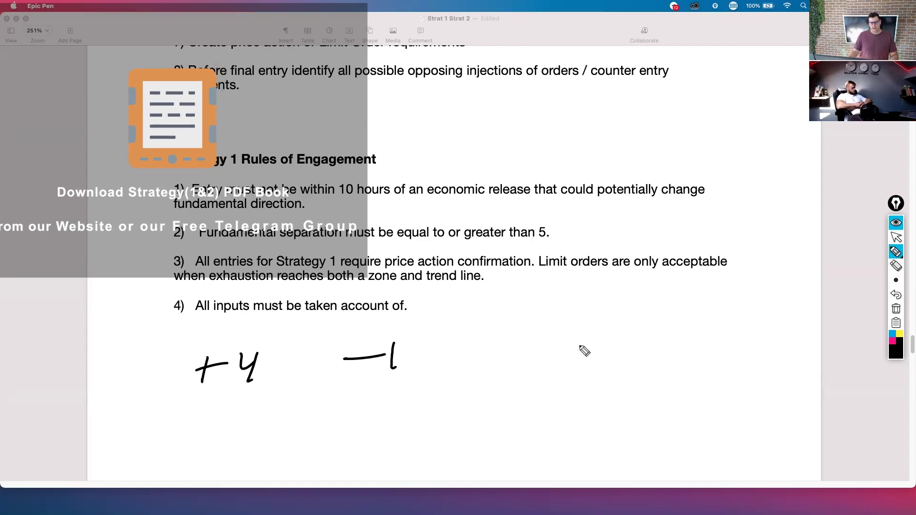
pyautogui.moveTo(578, 343); pyautogui.dragTo(723, 292)
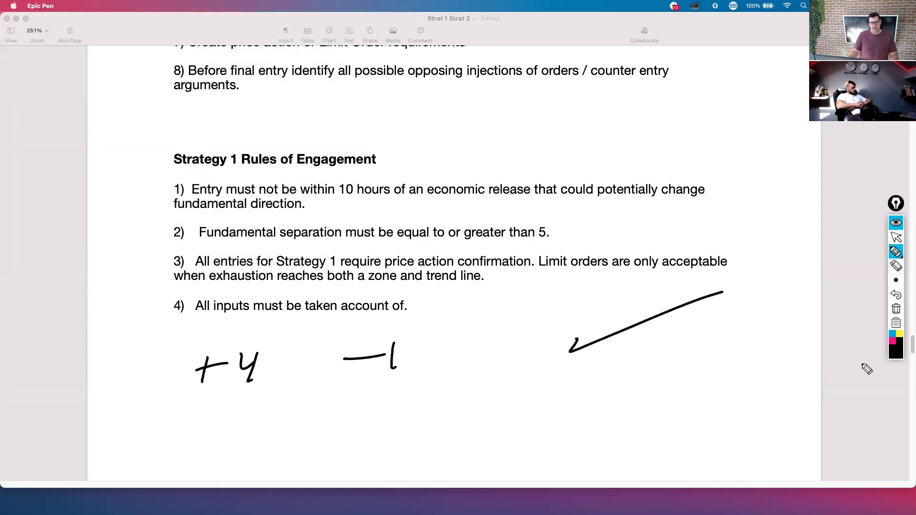
# Step: Clear the ink, write 0 and +4.4 = below rule 4, and cross out the result
pyautogui.click(895, 308)
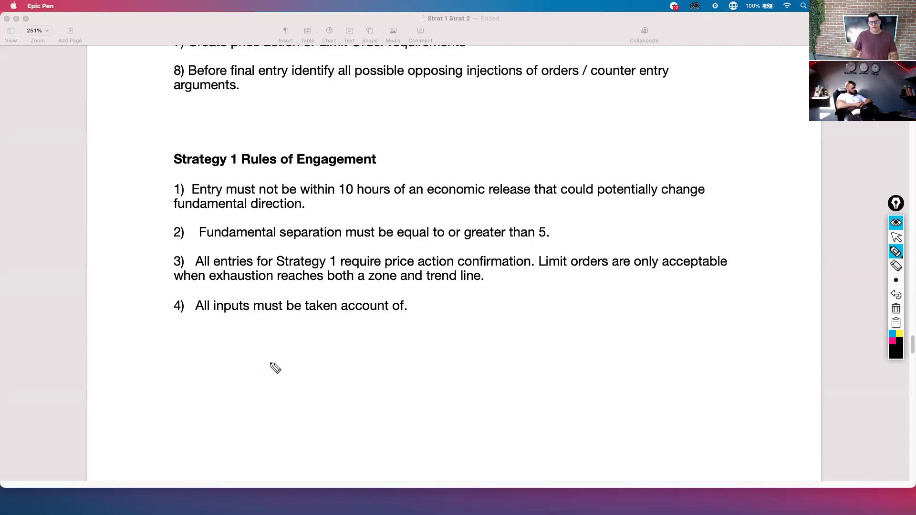
pyautogui.moveTo(280, 363); pyautogui.dragTo(292, 358)
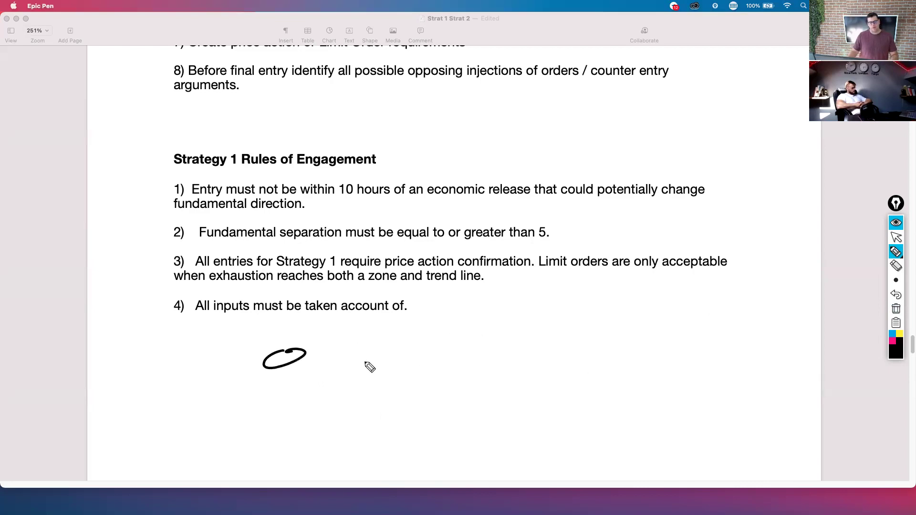
pyautogui.moveTo(398, 356); pyautogui.dragTo(438, 344)
pyautogui.moveTo(464, 336)
pyautogui.mouseDown()
pyautogui.moveTo(478, 352)
pyautogui.moveTo(471, 363)
pyautogui.mouseUp()
pyautogui.click(490, 352)
pyautogui.moveTo(511, 336); pyautogui.dragTo(529, 347)
pyautogui.moveTo(527, 336)
pyautogui.mouseDown()
pyautogui.moveTo(527, 365)
pyautogui.moveTo(633, 342)
pyautogui.mouseUp()
pyautogui.moveTo(572, 352); pyautogui.dragTo(662, 346)
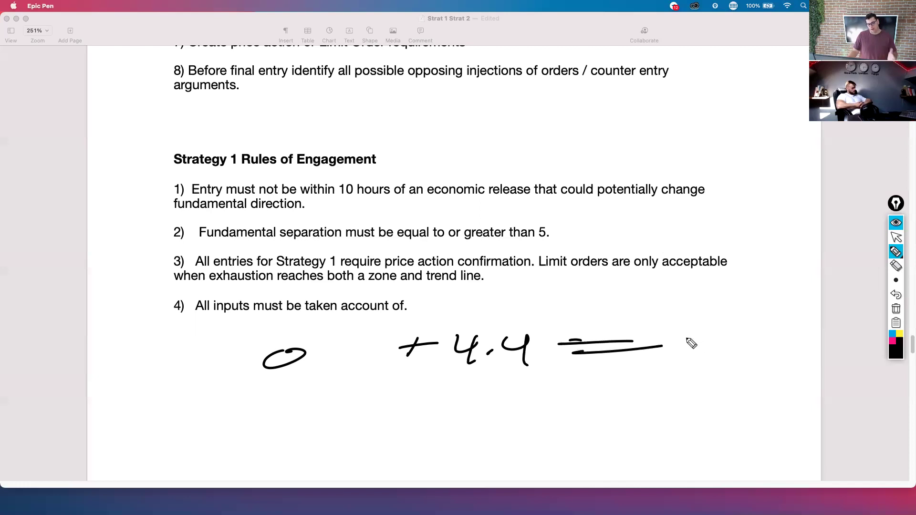
pyautogui.moveTo(688, 323)
pyautogui.mouseDown()
pyautogui.moveTo(733, 350)
pyautogui.moveTo(681, 359)
pyautogui.mouseUp()
# Step: Clear again, write +3 and −2, underline the 5, draw a down-left arrow, then erase it all
pyautogui.click(895, 309)
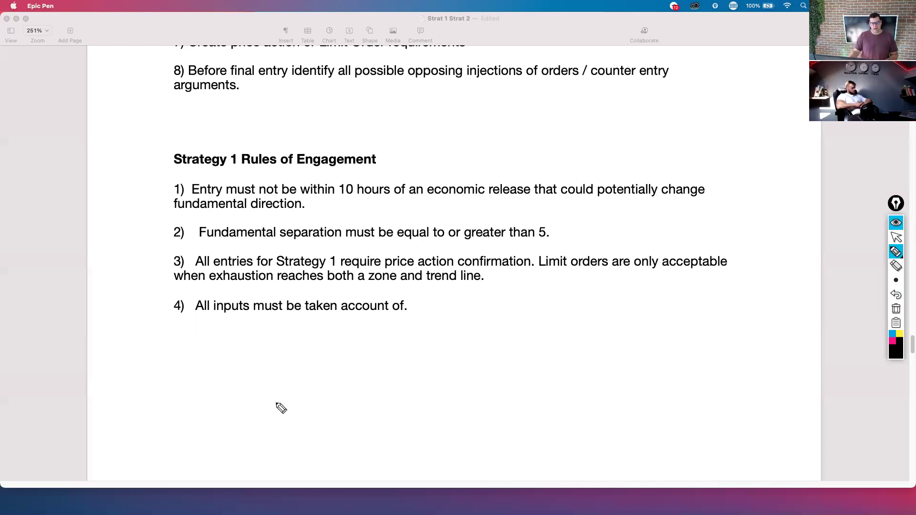
pyautogui.moveTo(274, 372); pyautogui.dragTo(272, 395)
pyautogui.moveTo(259, 386)
pyautogui.mouseDown()
pyautogui.moveTo(287, 382)
pyautogui.moveTo(307, 399)
pyautogui.mouseUp()
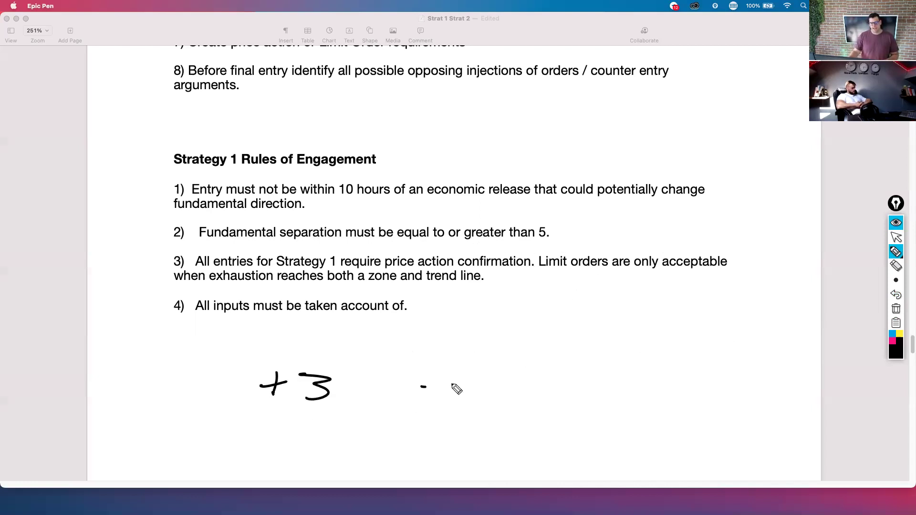
pyautogui.moveTo(422, 386); pyautogui.dragTo(458, 387)
pyautogui.moveTo(467, 379); pyautogui.dragTo(508, 386)
pyautogui.moveTo(598, 352)
pyautogui.mouseDown()
pyautogui.moveTo(592, 362)
pyautogui.moveTo(715, 308)
pyautogui.mouseUp()
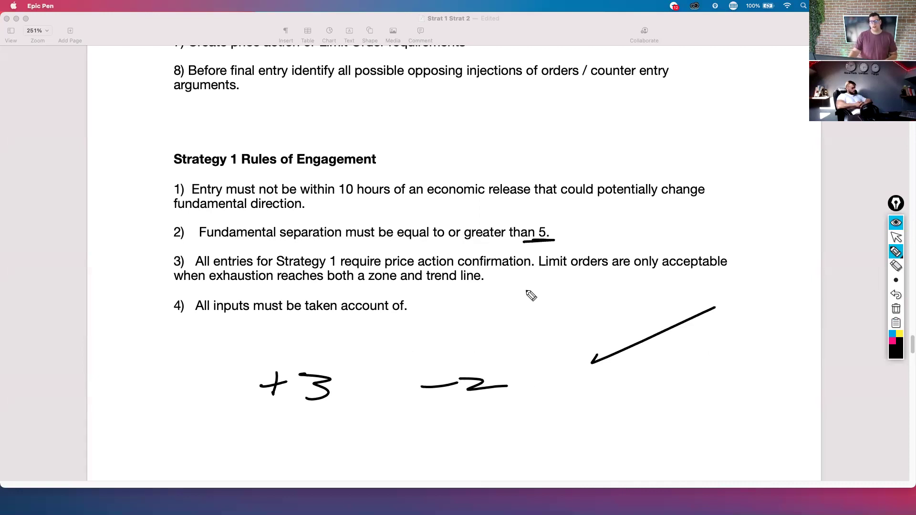
pyautogui.click(895, 310)
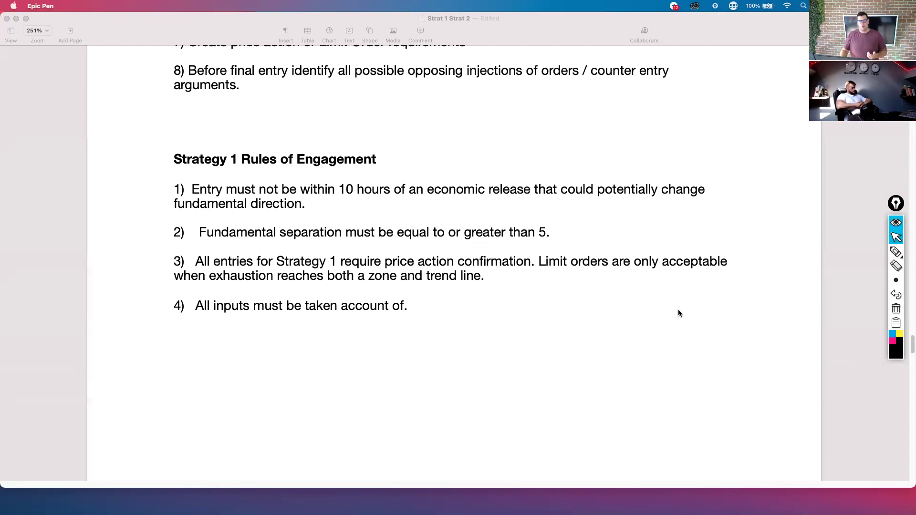
pyautogui.scroll(-10, 678, 313)
pyautogui.scroll(-10, 678, 312)
pyautogui.scroll(-10, 679, 312)
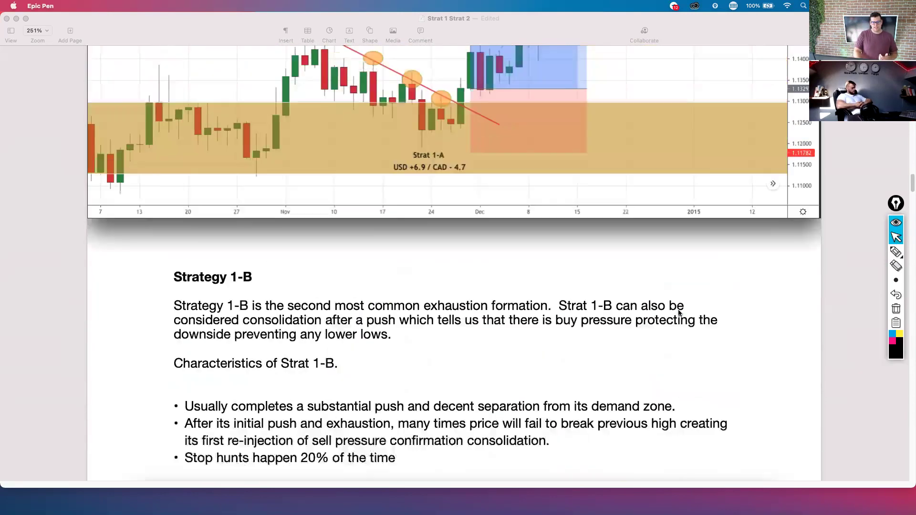
pyautogui.scroll(10, 678, 313)
pyautogui.scroll(10, 678, 312)
pyautogui.scroll(10, 678, 313)
pyautogui.scroll(10, 678, 313)
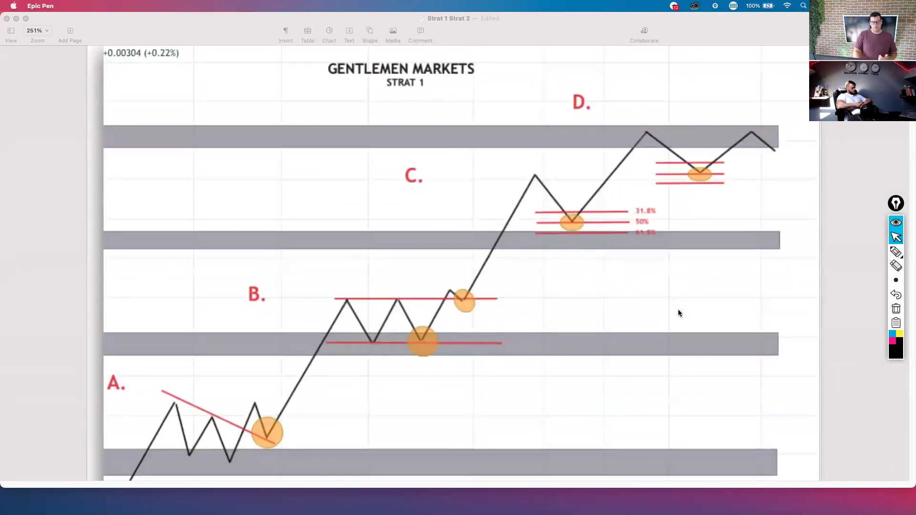
pyautogui.scroll(-1, 677, 310)
# Step: With the pen, outline the three grey zone bands and circle the orange touch dots
pyautogui.click(896, 251)
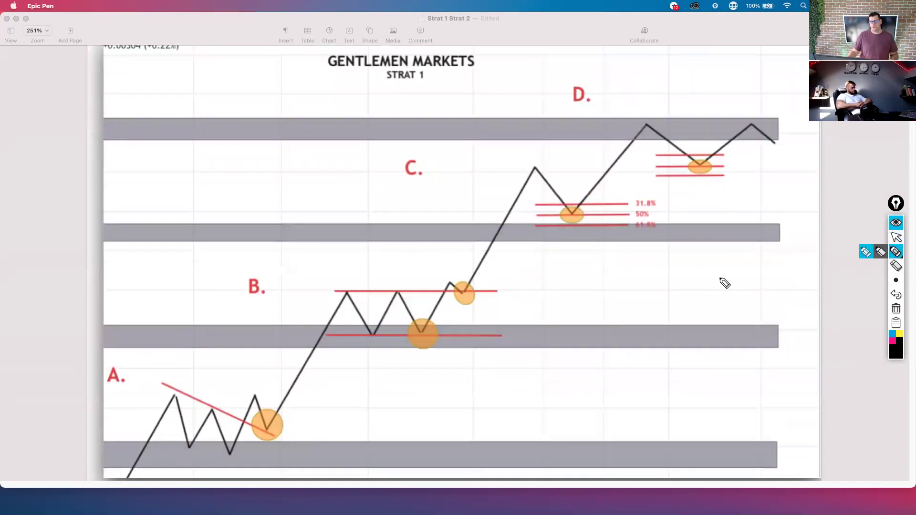
pyautogui.moveTo(161, 453)
pyautogui.mouseDown()
pyautogui.moveTo(292, 454)
pyautogui.moveTo(136, 475)
pyautogui.mouseUp()
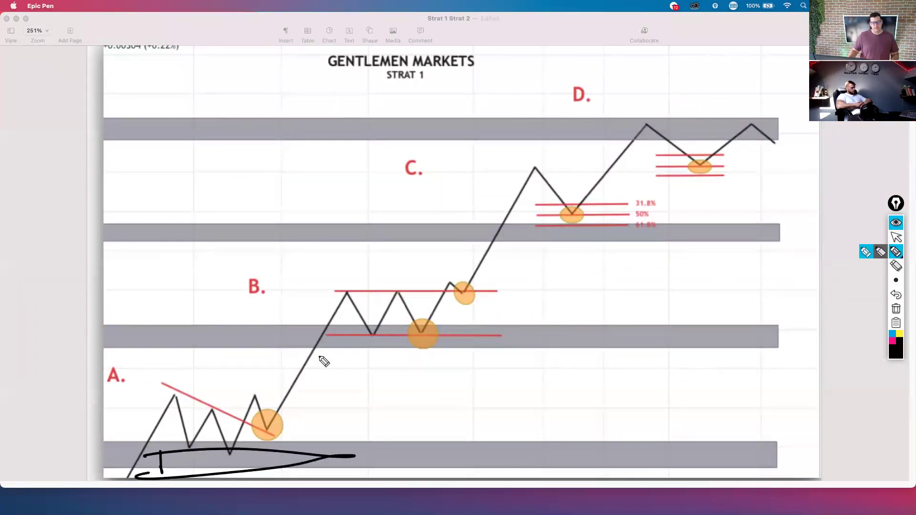
pyautogui.moveTo(322, 335); pyautogui.dragTo(335, 334)
pyautogui.moveTo(512, 226)
pyautogui.mouseDown()
pyautogui.moveTo(748, 223)
pyautogui.moveTo(505, 242)
pyautogui.mouseUp()
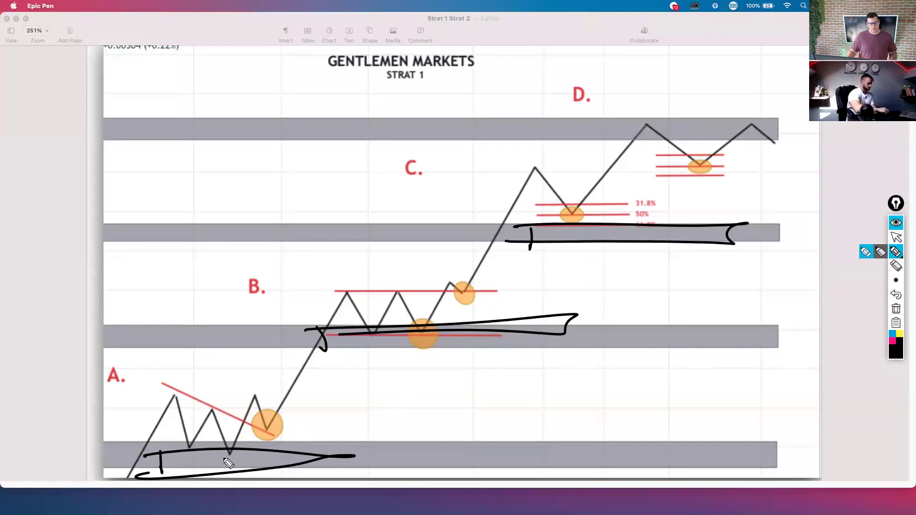
pyautogui.moveTo(225, 459)
pyautogui.mouseDown()
pyautogui.moveTo(254, 424)
pyautogui.moveTo(281, 418)
pyautogui.mouseUp()
pyautogui.moveTo(438, 315); pyautogui.dragTo(477, 289)
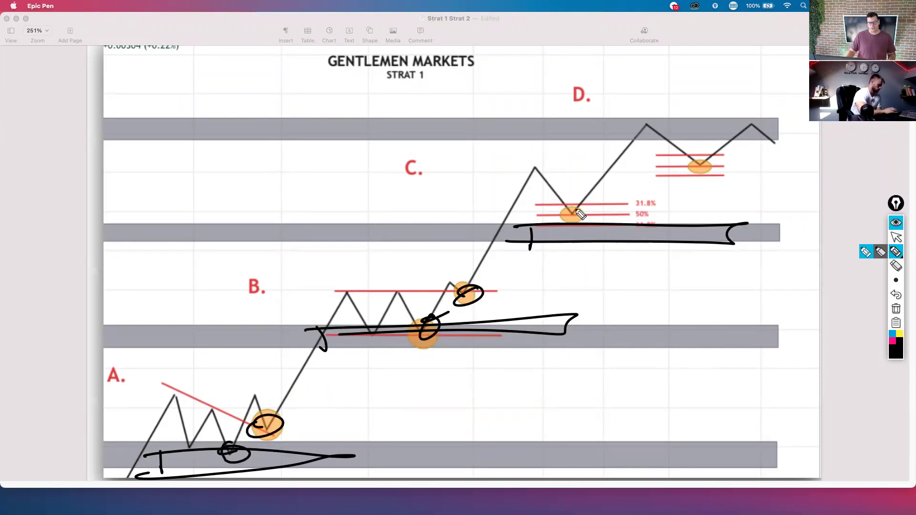
pyautogui.moveTo(579, 214); pyautogui.dragTo(581, 212)
# Step: Draw arrows up into the upper, middle and A zones, stroke the lowest zone, then erase everything
pyautogui.moveTo(515, 292); pyautogui.dragTo(576, 230)
pyautogui.moveTo(561, 270); pyautogui.dragTo(598, 227)
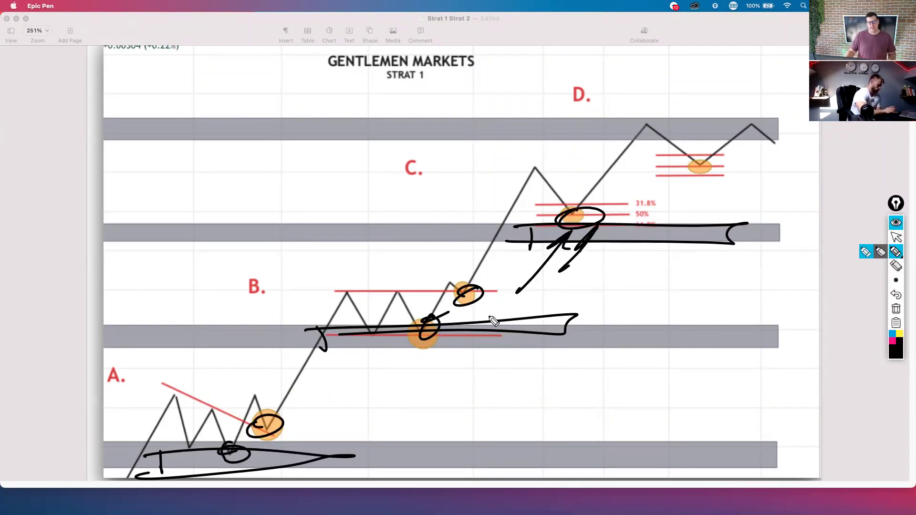
pyautogui.moveTo(354, 387); pyautogui.dragTo(419, 333)
pyautogui.moveTo(414, 374); pyautogui.dragTo(453, 325)
pyautogui.moveTo(200, 489); pyautogui.dragTo(248, 449)
pyautogui.moveTo(244, 472); pyautogui.dragTo(265, 450)
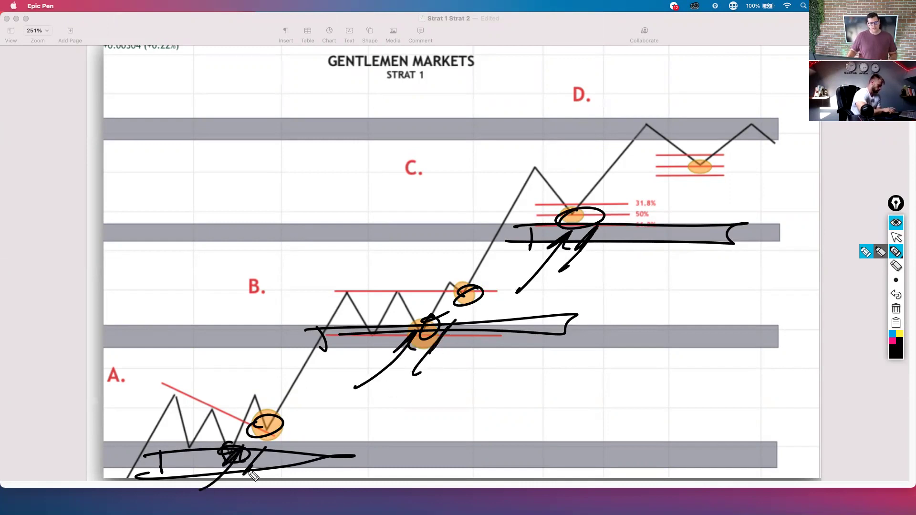
pyautogui.moveTo(158, 457)
pyautogui.mouseDown()
pyautogui.moveTo(387, 456)
pyautogui.moveTo(358, 460)
pyautogui.mouseUp()
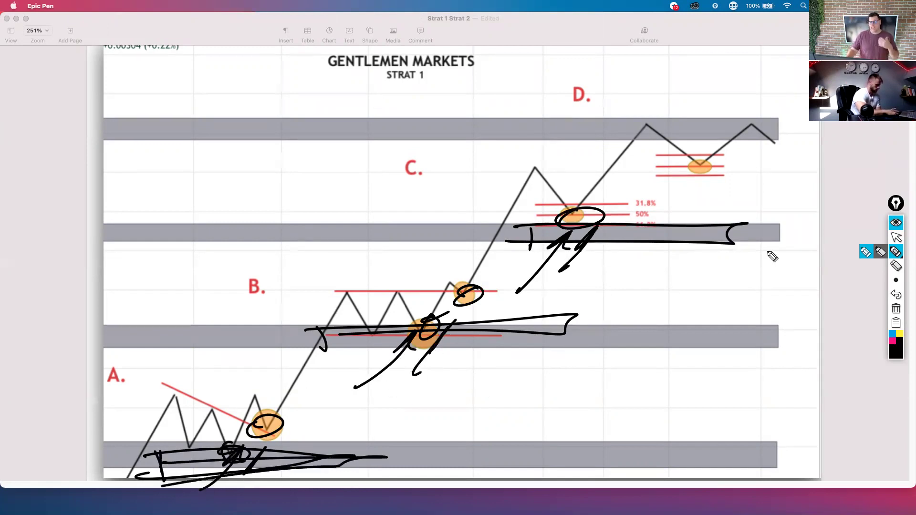
pyautogui.click(894, 308)
# Step: Return Epic Pen to the cursor tool and refocus the Pages document
pyautogui.click(895, 237)
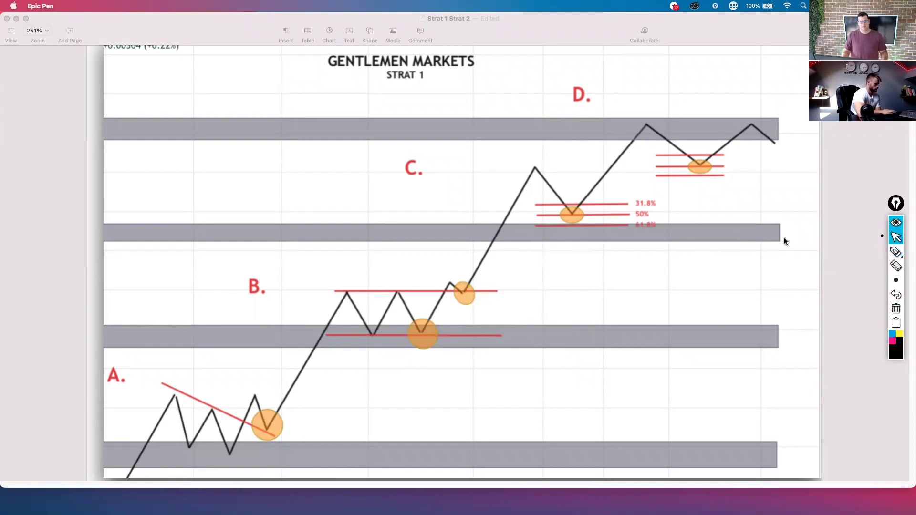
pyautogui.scroll(-5, 504, 279)
pyautogui.scroll(-5, 516, 258)
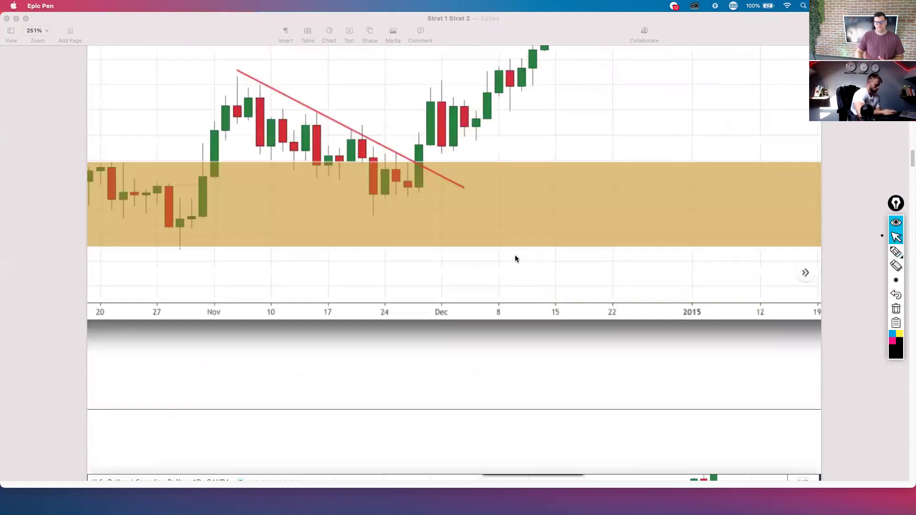
pyautogui.scroll(-5, 515, 259)
pyautogui.scroll(-5, 515, 259)
pyautogui.scroll(-5, 515, 259)
pyautogui.scroll(-5, 515, 258)
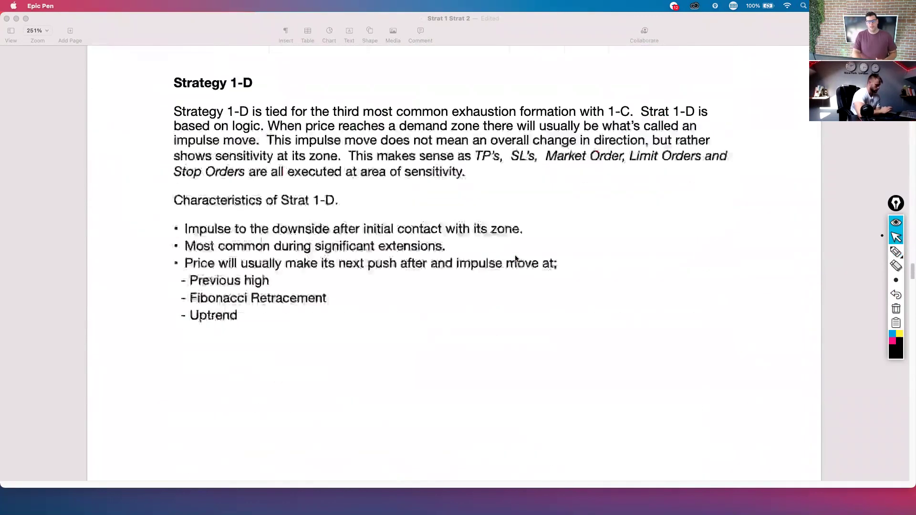
pyautogui.scroll(-5, 515, 258)
pyautogui.scroll(-5, 515, 258)
pyautogui.scroll(-5, 516, 259)
pyautogui.scroll(1, 516, 259)
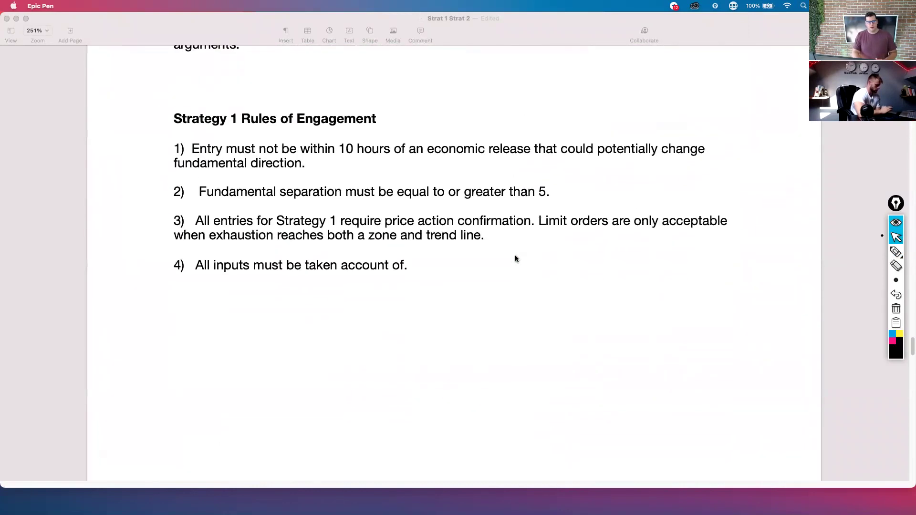
pyautogui.click(514, 309)
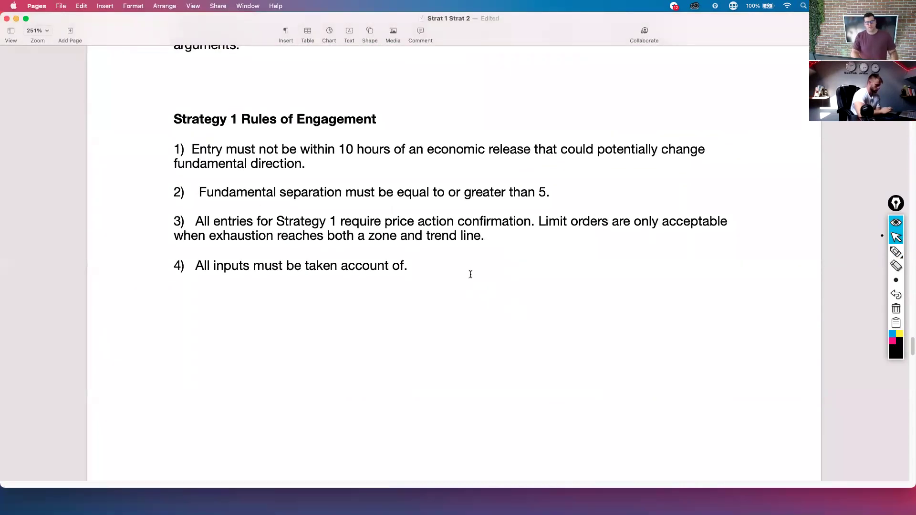
pyautogui.scroll(1, 470, 275)
pyautogui.scroll(1, 490, 303)
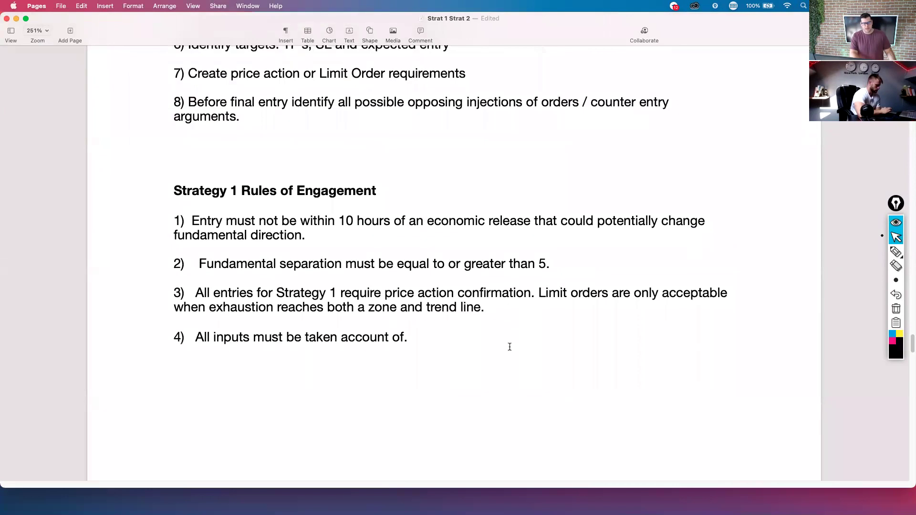
pyautogui.scroll(1, 509, 346)
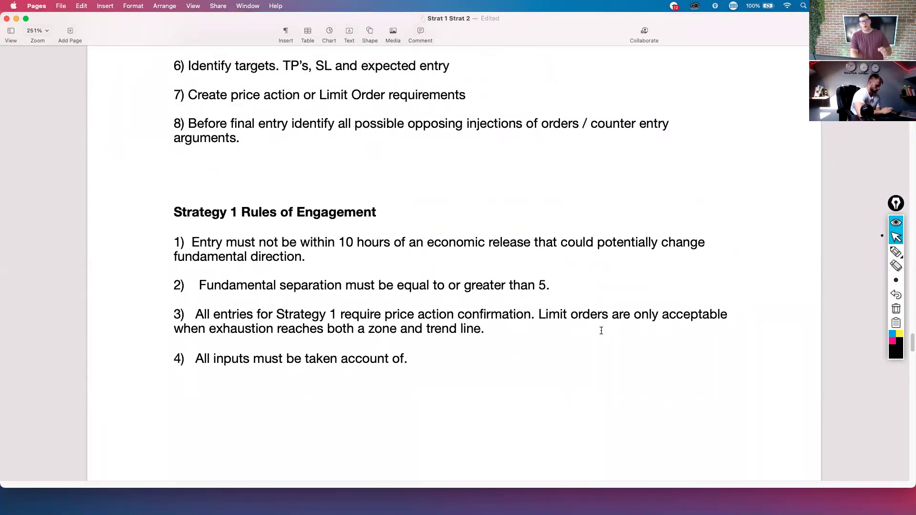
pyautogui.scroll(3, 601, 330)
pyautogui.scroll(10, 600, 330)
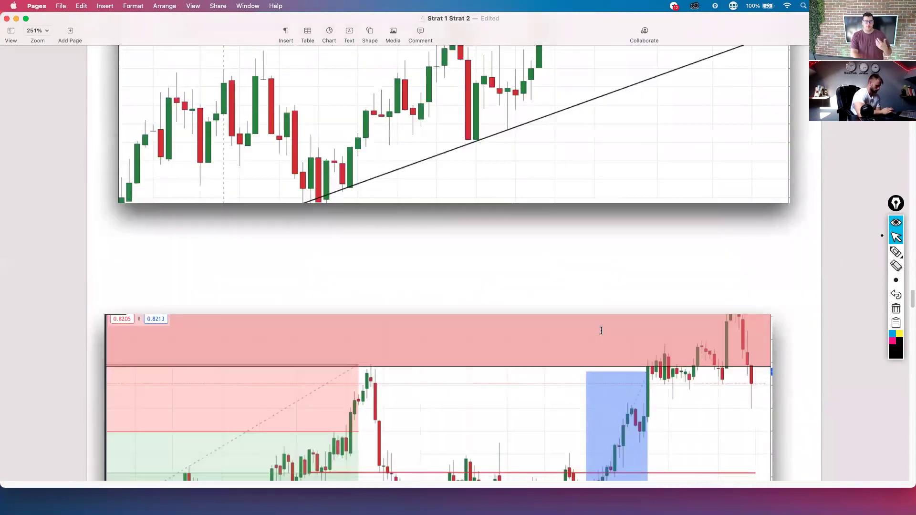
pyautogui.scroll(5, 601, 330)
pyautogui.scroll(5, 600, 331)
pyautogui.scroll(5, 601, 330)
pyautogui.scroll(5, 600, 330)
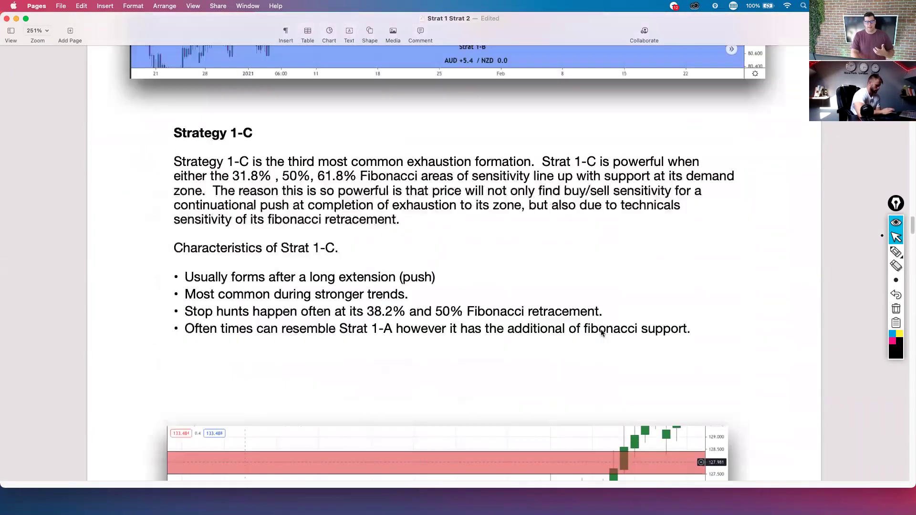
pyautogui.scroll(5, 601, 330)
pyautogui.scroll(5, 600, 330)
pyautogui.scroll(5, 601, 330)
pyautogui.scroll(5, 601, 329)
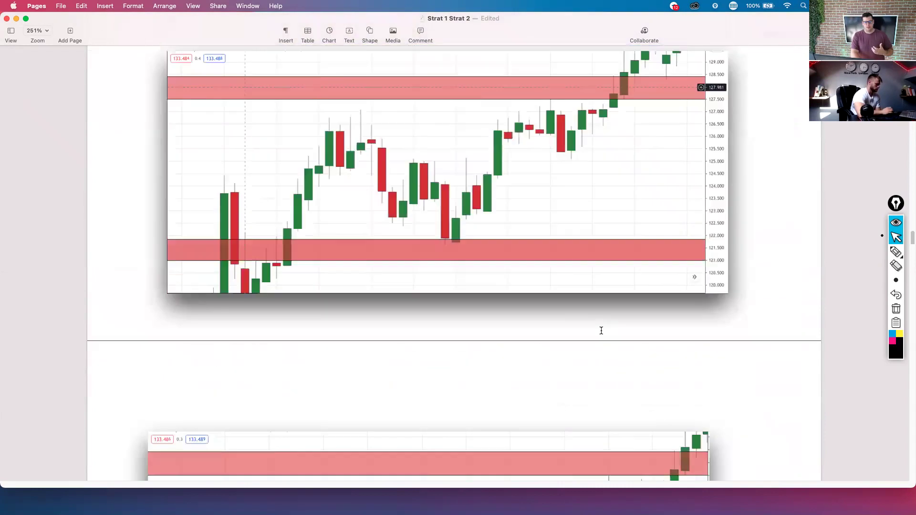
pyautogui.scroll(5, 601, 330)
pyautogui.scroll(5, 604, 333)
pyautogui.scroll(5, 605, 334)
pyautogui.scroll(5, 604, 333)
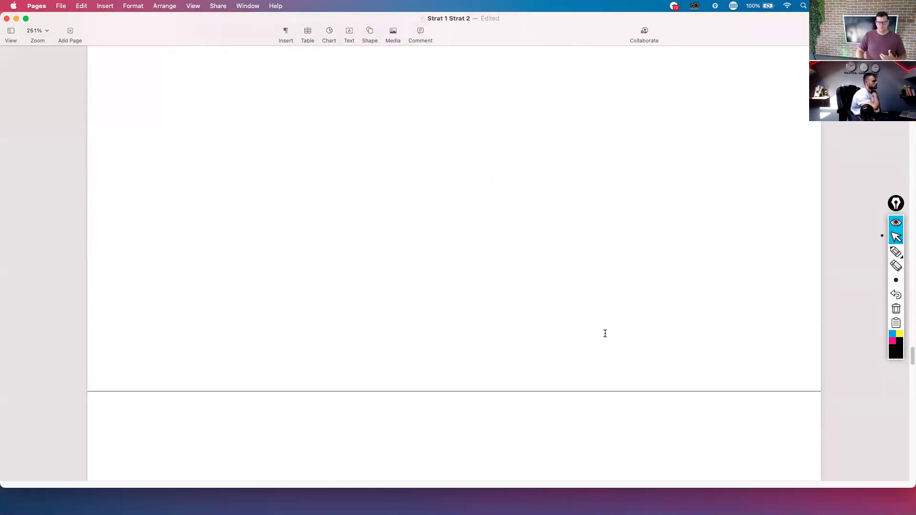
pyautogui.scroll(5, 605, 333)
pyautogui.scroll(5, 604, 333)
pyautogui.scroll(5, 605, 333)
pyautogui.scroll(5, 604, 333)
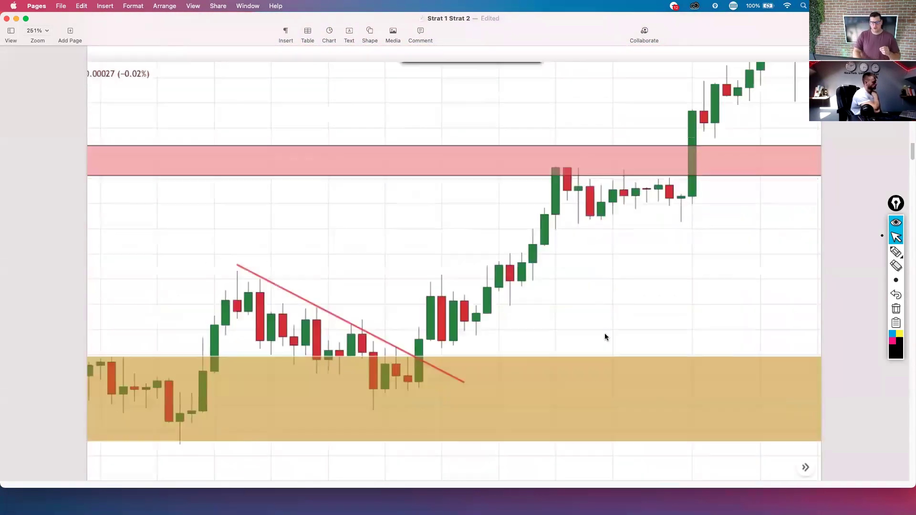
pyautogui.scroll(5, 604, 332)
pyautogui.scroll(5, 604, 333)
pyautogui.scroll(3, 605, 336)
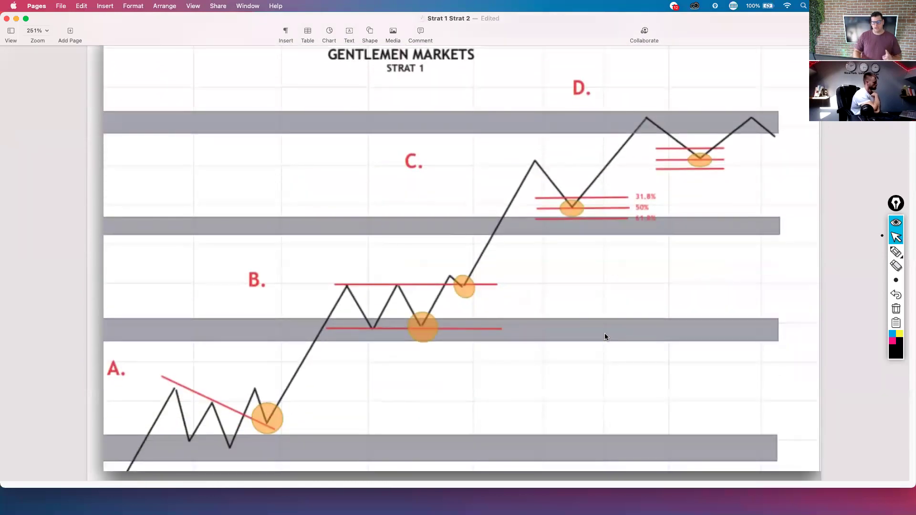
pyautogui.click(896, 251)
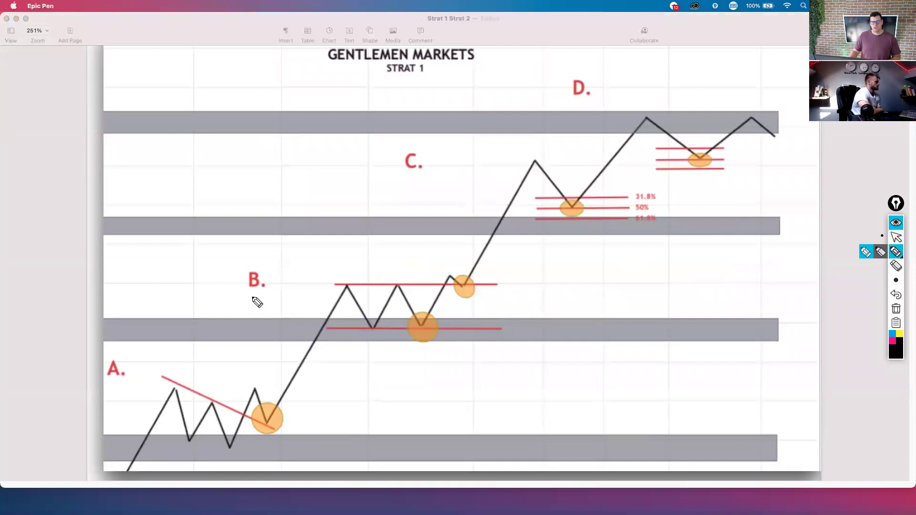
pyautogui.moveTo(411, 327); pyautogui.dragTo(452, 331)
pyautogui.click(895, 309)
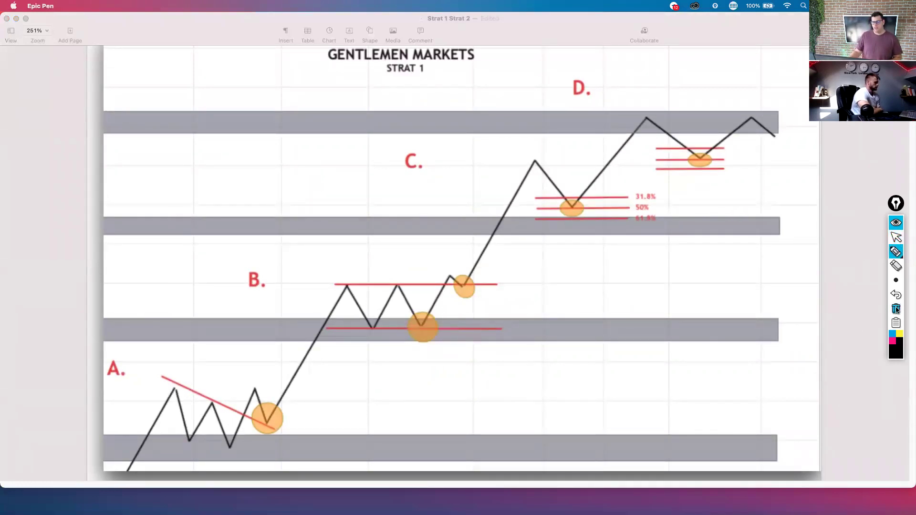
pyautogui.click(894, 236)
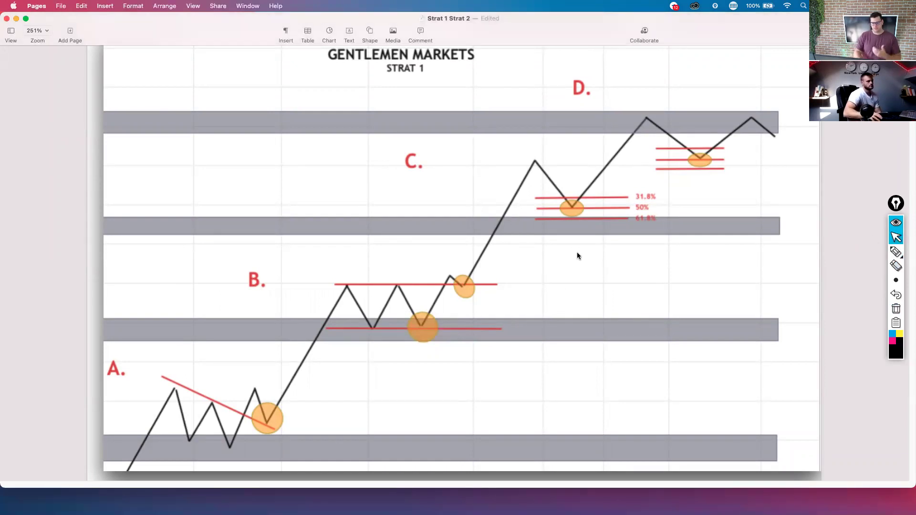
pyautogui.scroll(-10, 577, 255)
pyautogui.scroll(-10, 577, 255)
pyautogui.scroll(-10, 578, 255)
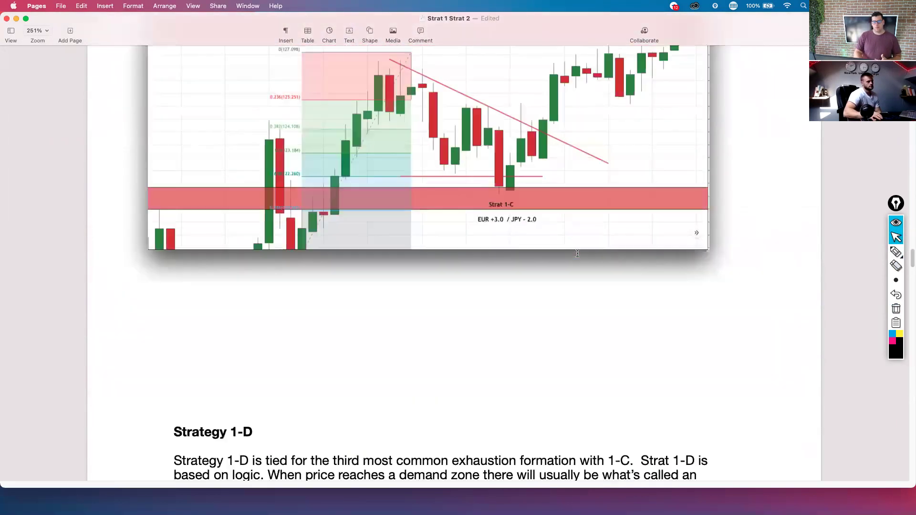
pyautogui.scroll(-10, 577, 253)
pyautogui.scroll(-10, 577, 252)
pyautogui.scroll(-10, 577, 253)
pyautogui.scroll(-3, 578, 253)
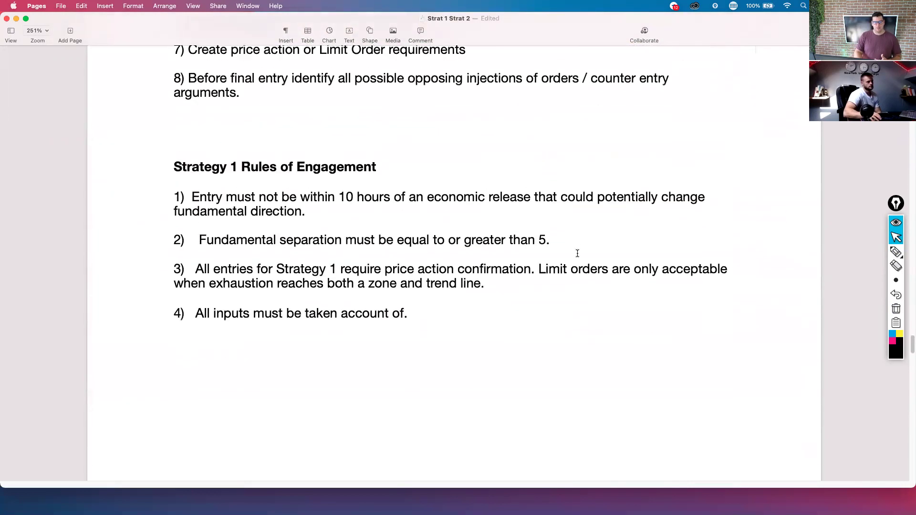
pyautogui.scroll(-1, 576, 253)
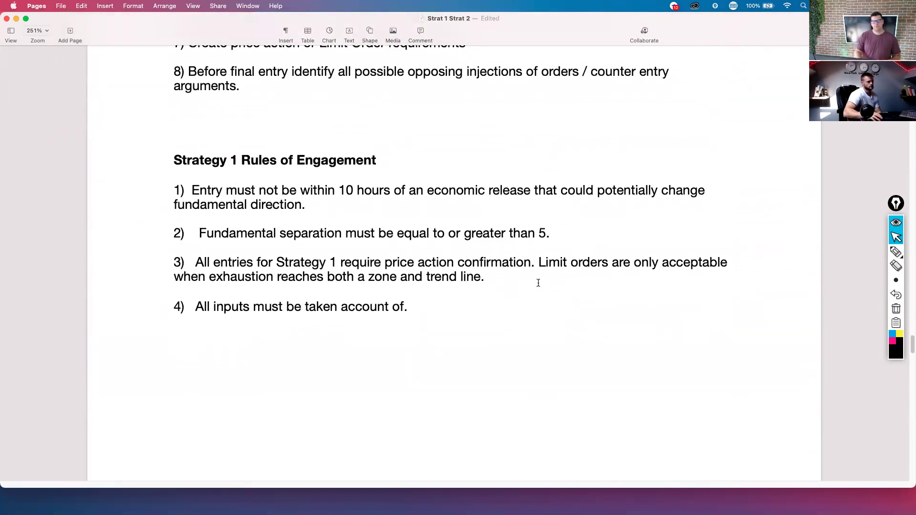
pyautogui.scroll(-2, 538, 282)
pyautogui.scroll(-3, 538, 282)
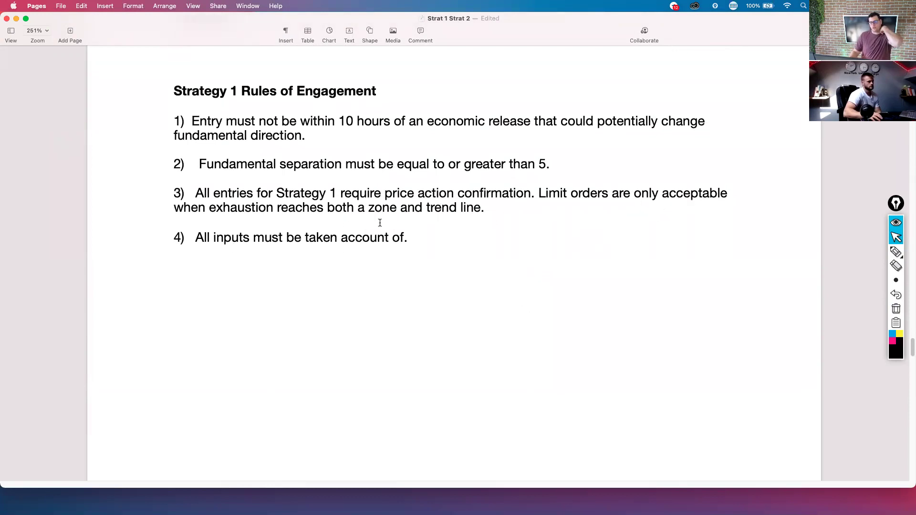
# Step: Draw a horizontal line and a rising line crossing it below rule 4, plus a swing into the intersection
pyautogui.click(896, 252)
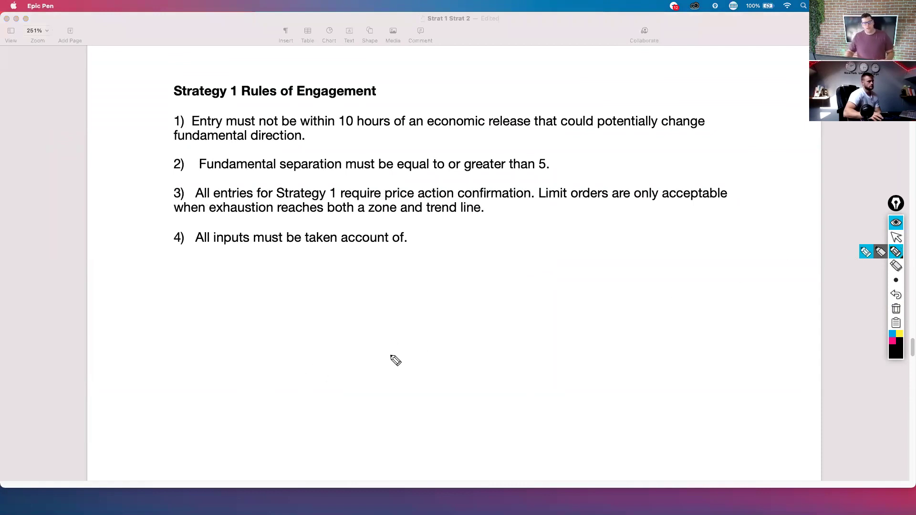
pyautogui.moveTo(272, 349); pyautogui.dragTo(623, 334)
pyautogui.moveTo(301, 426); pyautogui.dragTo(589, 293)
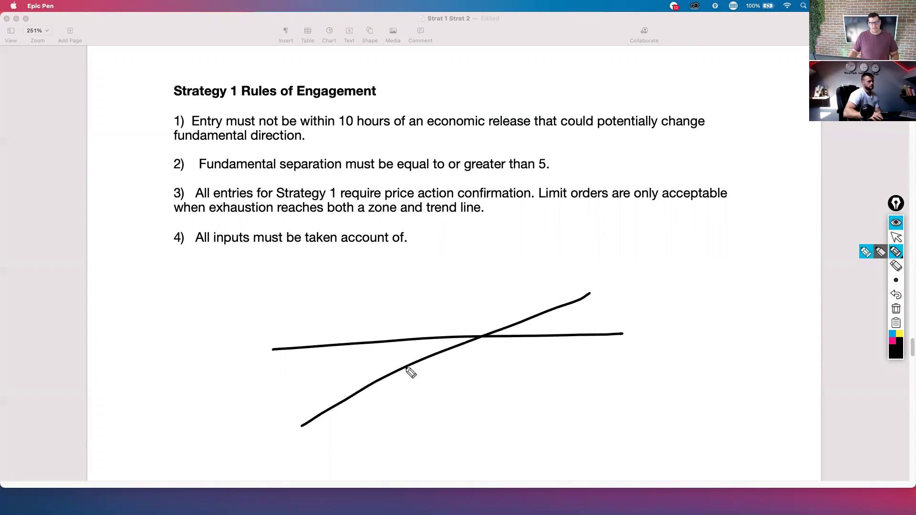
pyautogui.moveTo(364, 380)
pyautogui.mouseDown()
pyautogui.moveTo(461, 296)
pyautogui.moveTo(477, 336)
pyautogui.moveTo(453, 389)
pyautogui.mouseUp()
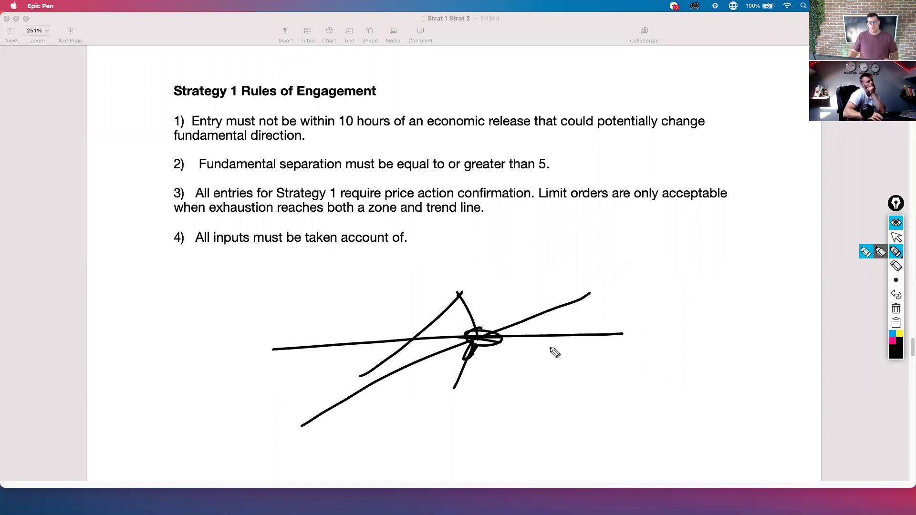
# Step: Draw blue stroke, horizontal and rising lines over the sketch, then clear all ink and return to the cursor
pyautogui.click(892, 333)
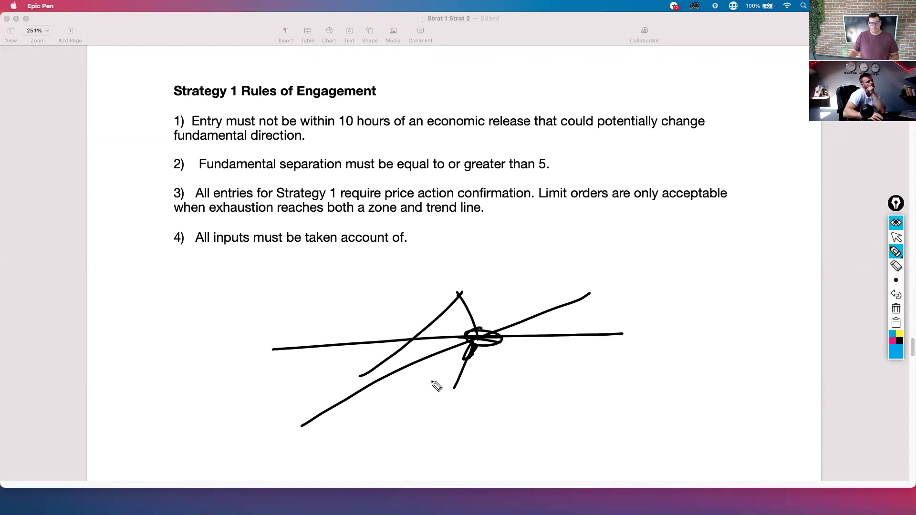
pyautogui.moveTo(432, 379); pyautogui.dragTo(476, 342)
pyautogui.moveTo(345, 349); pyautogui.dragTo(687, 343)
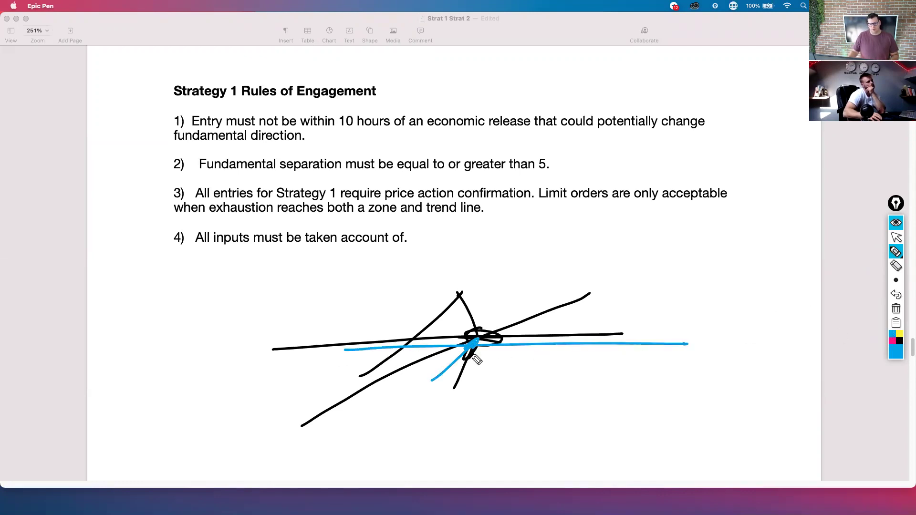
pyautogui.moveTo(383, 390); pyautogui.dragTo(589, 310)
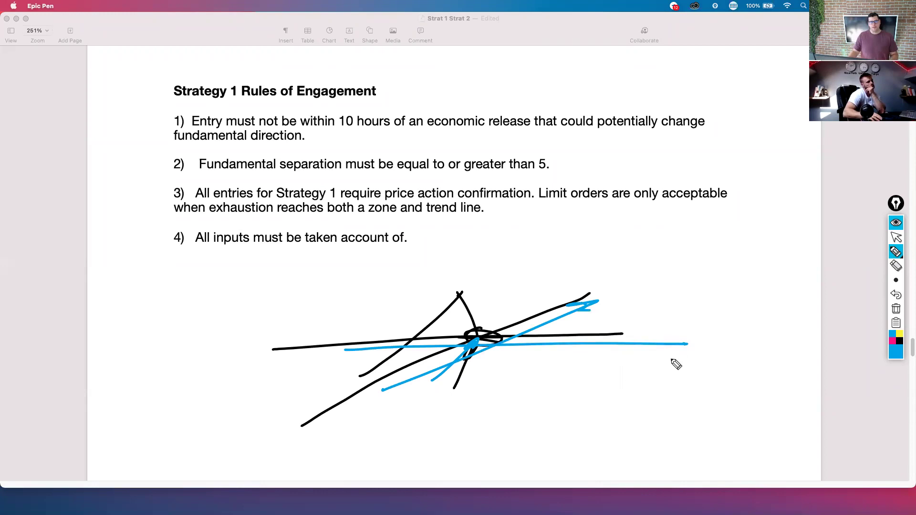
pyautogui.click(895, 308)
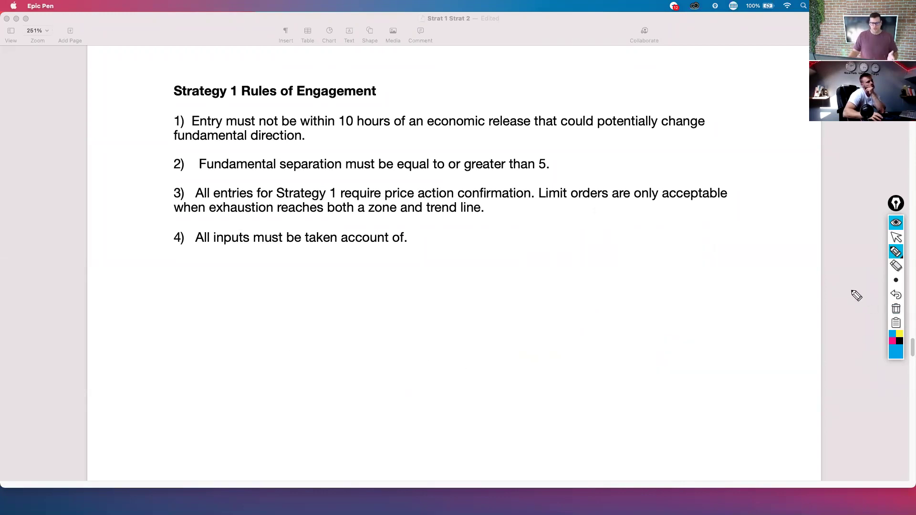
pyautogui.click(894, 237)
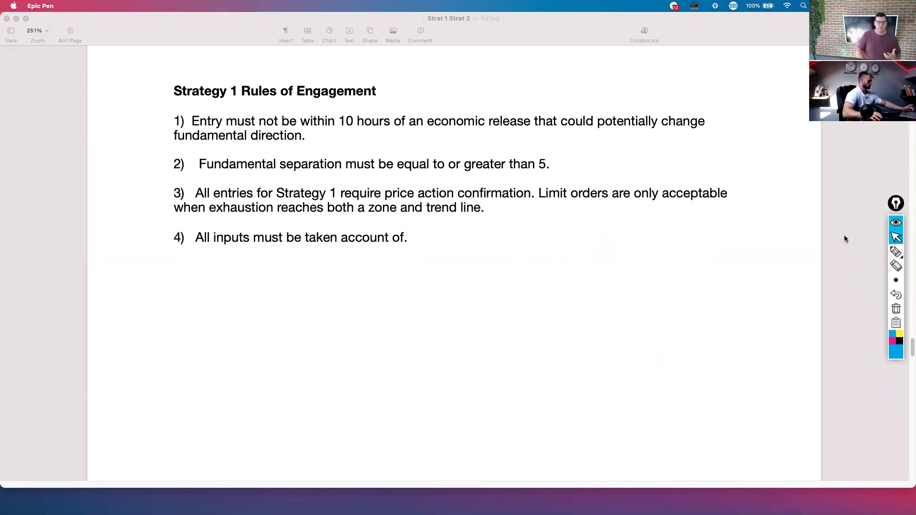
pyautogui.click(594, 228)
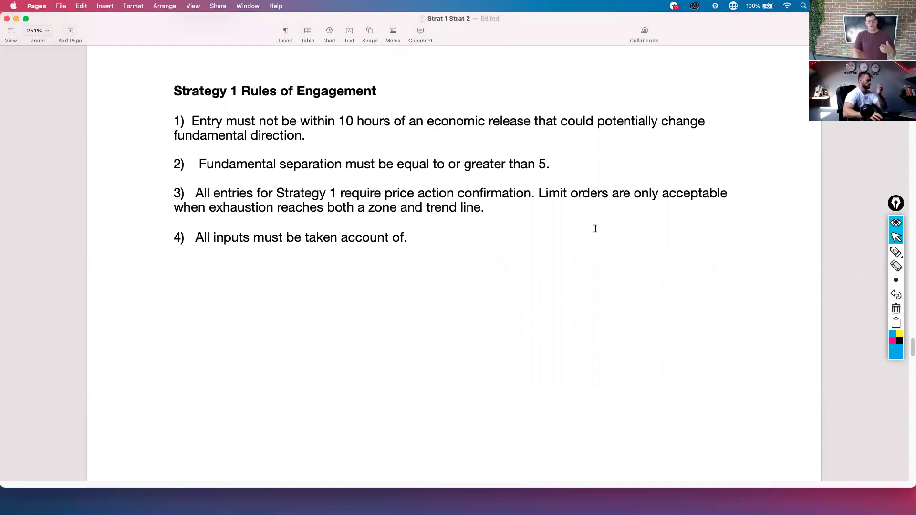
pyautogui.scroll(1, 596, 229)
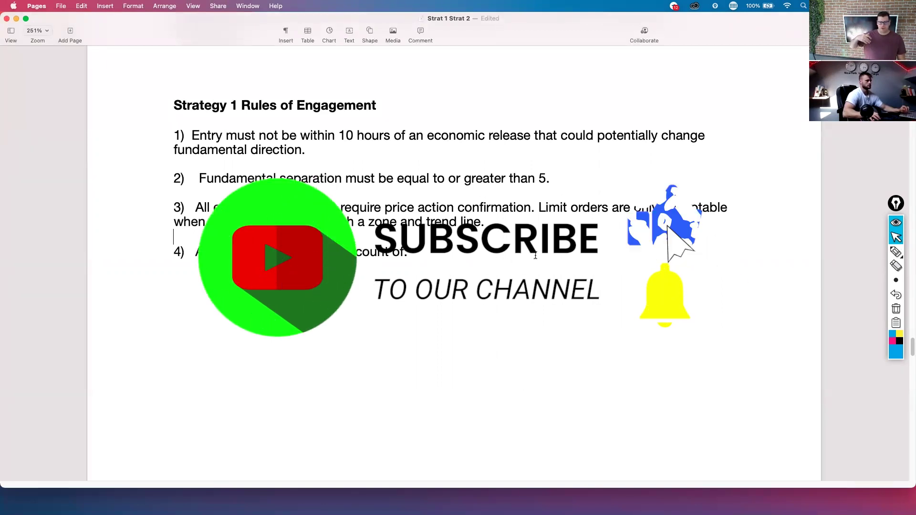
pyautogui.scroll(-2, 562, 233)
pyautogui.scroll(4, 562, 234)
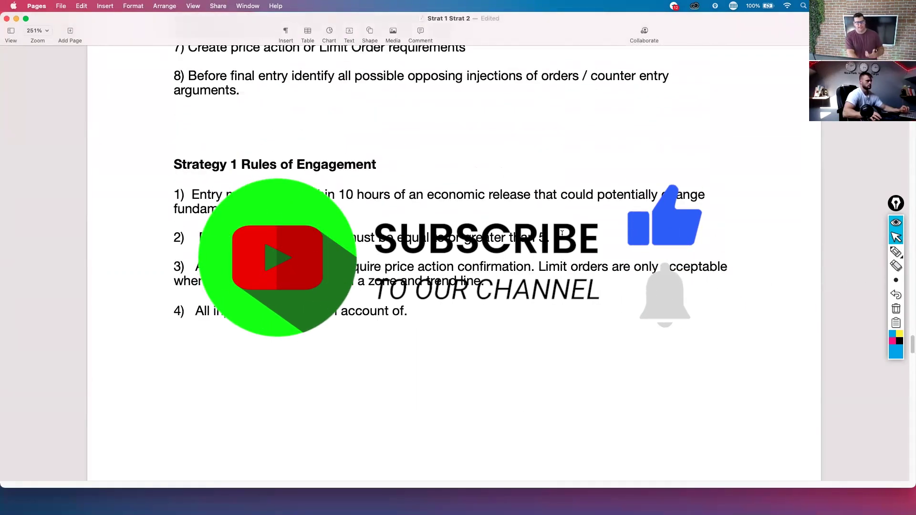
pyautogui.scroll(-3, 562, 234)
pyautogui.scroll(6, 562, 234)
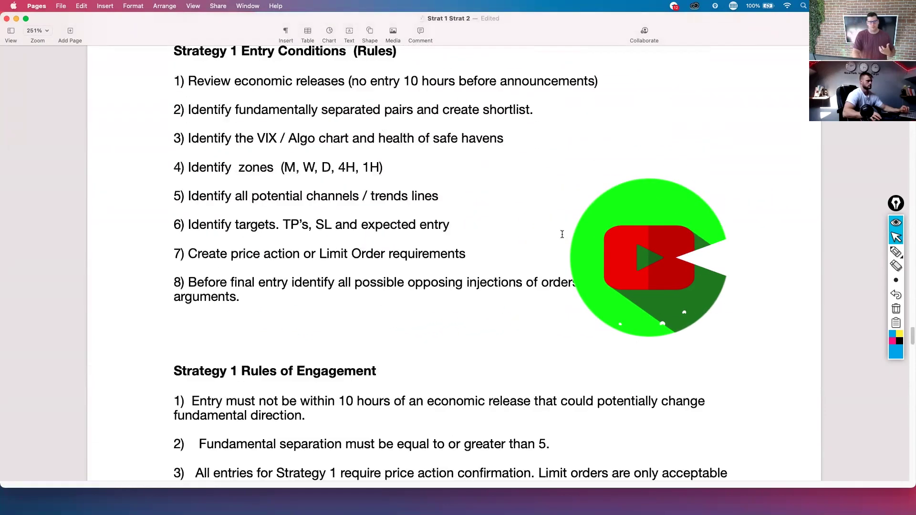
pyautogui.scroll(4, 563, 233)
pyautogui.scroll(3, 562, 237)
pyautogui.scroll(5, 562, 237)
pyautogui.scroll(5, 561, 237)
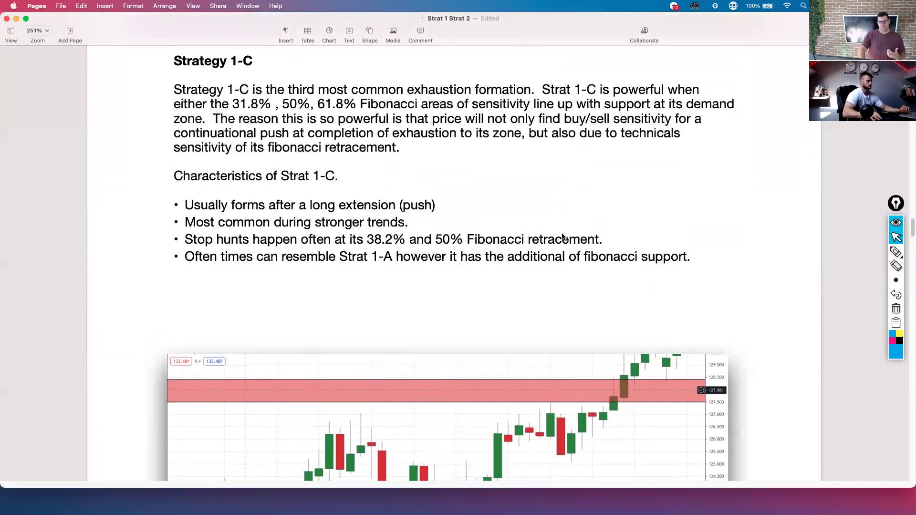
pyautogui.scroll(5, 561, 237)
pyautogui.scroll(5, 561, 234)
pyautogui.scroll(3, 561, 234)
pyautogui.scroll(5, 562, 234)
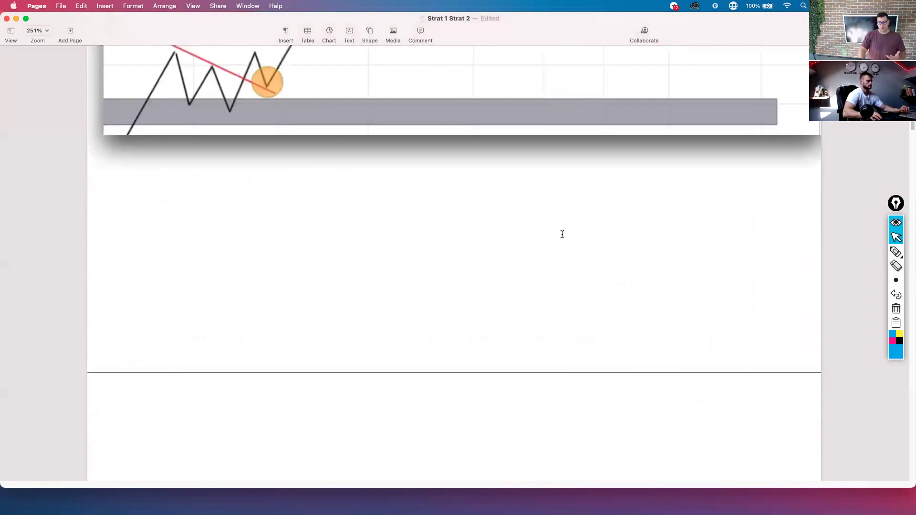
pyautogui.scroll(5, 561, 234)
pyautogui.scroll(5, 562, 234)
pyautogui.scroll(1, 561, 234)
pyautogui.scroll(-3, 561, 234)
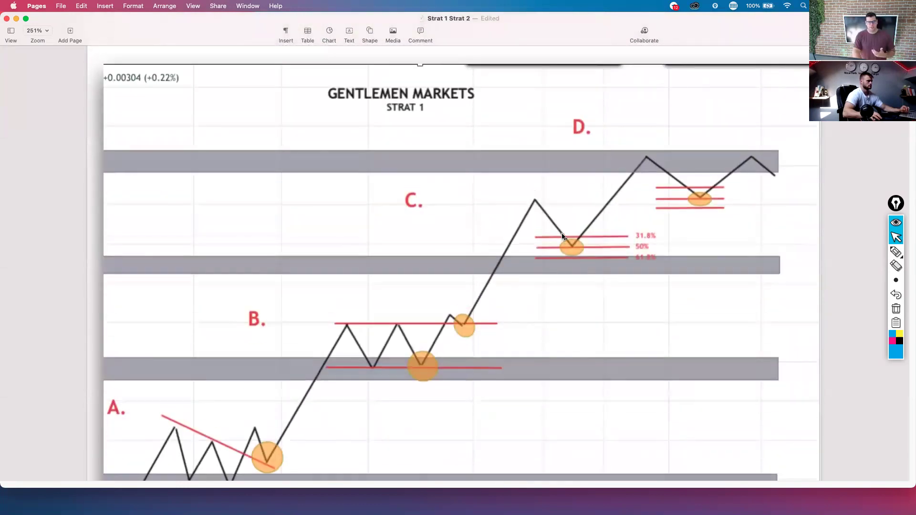
pyautogui.scroll(-1, 562, 236)
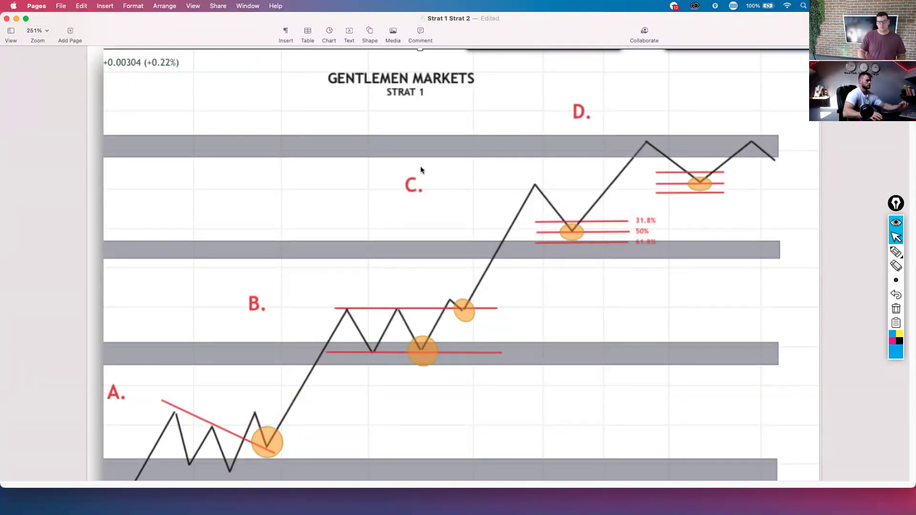
# Step: Zoom out with Cmd+minus to 200% to show the full Strat 1 diagram
pyautogui.press('super+minus')
pyautogui.scroll(3, 414, 164)
pyautogui.scroll(-2, 415, 163)
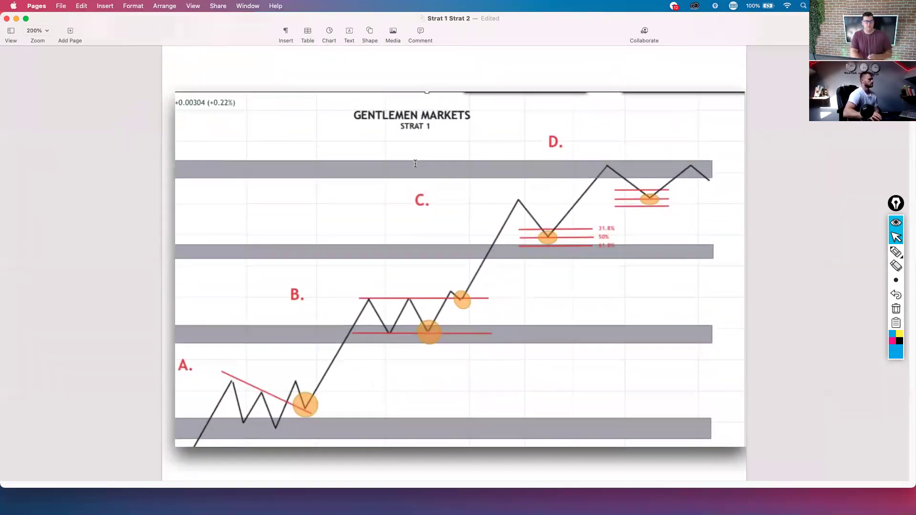